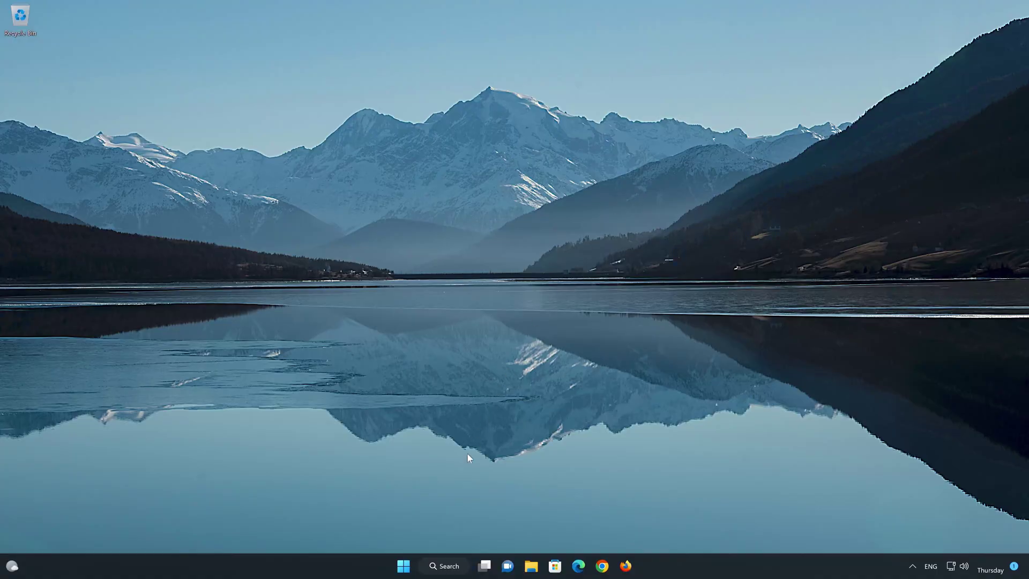
Step: Go to Apps > Installed apps in Settings and scroll the 51-app list down to Phone Link
{"action": "left_click", "coordinate": [405, 567]}
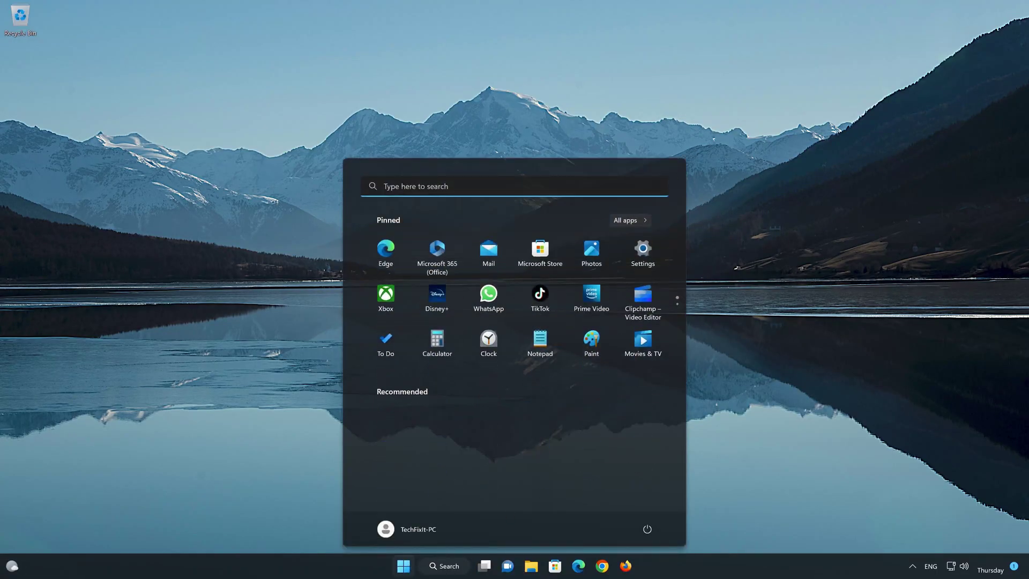
{"action": "left_click", "coordinate": [654, 246]}
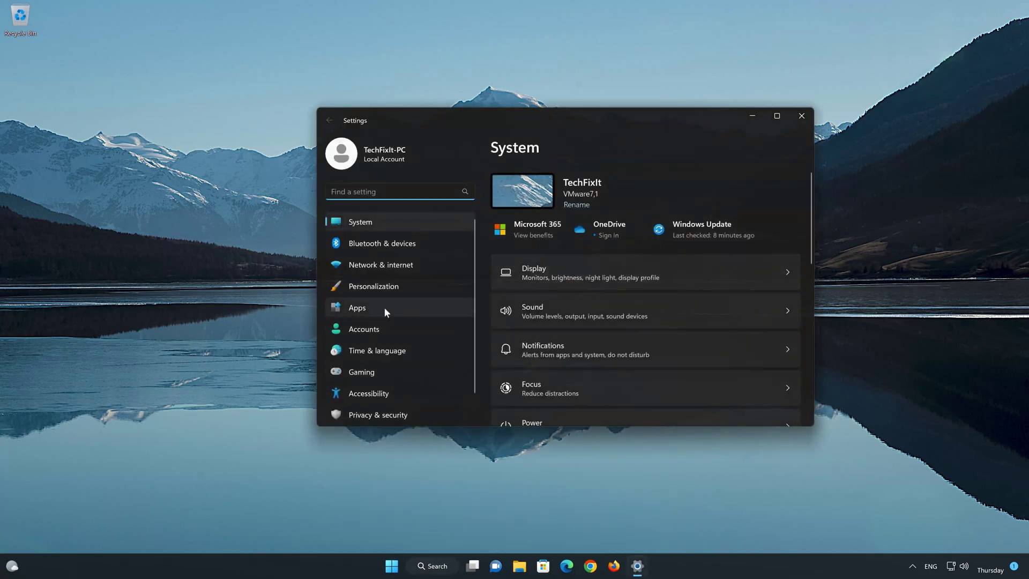
{"action": "left_click", "coordinate": [377, 310]}
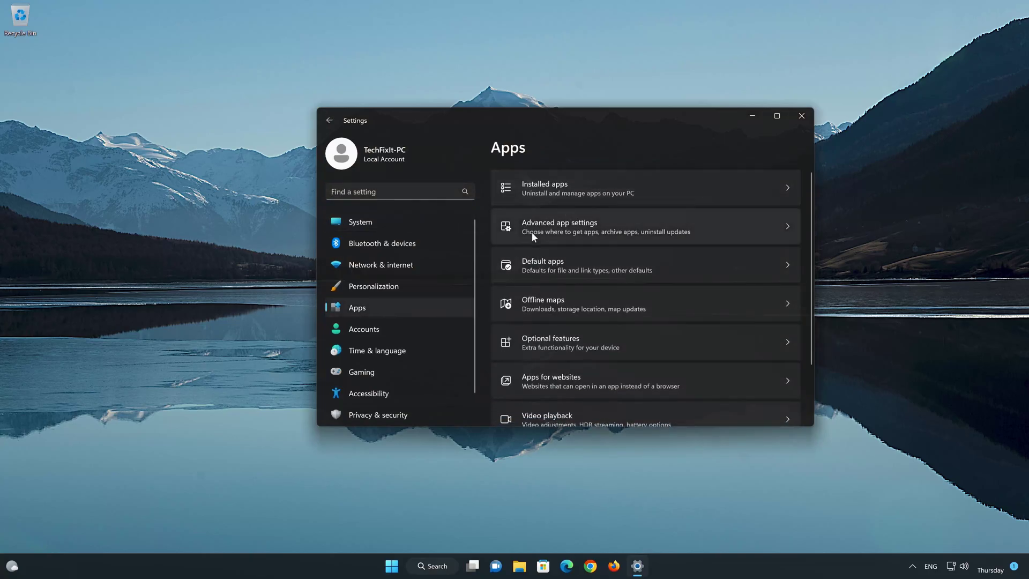
{"action": "left_click", "coordinate": [553, 194]}
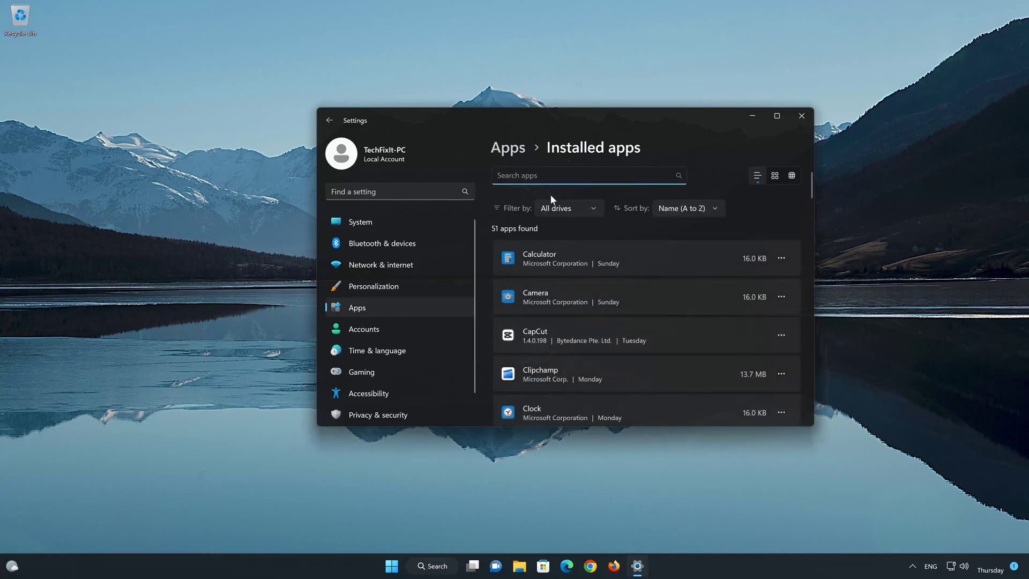
{"action": "scroll", "coordinate": [611, 255], "scroll_direction": "down", "scroll_amount": 5}
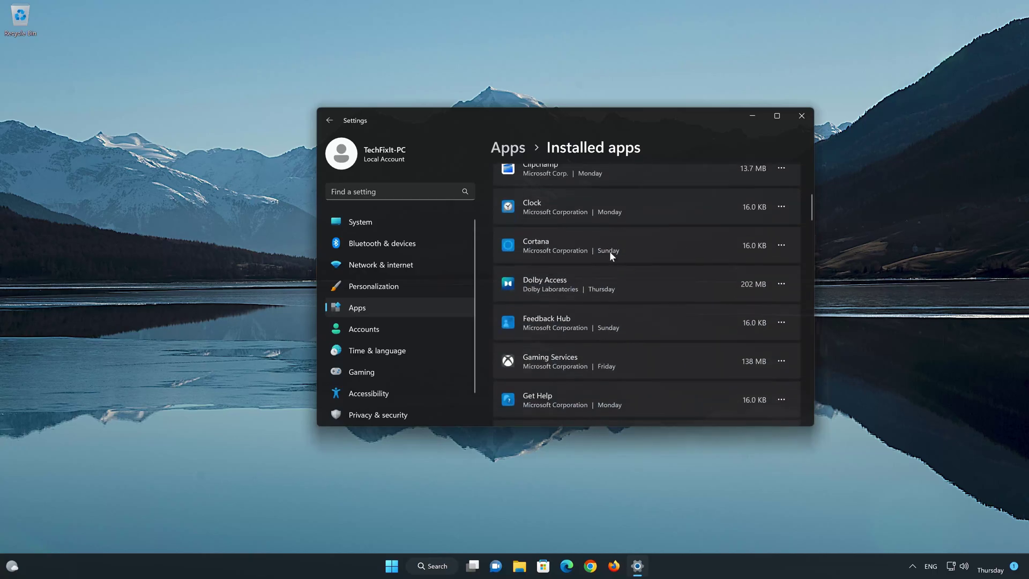
{"action": "scroll", "coordinate": [610, 253], "scroll_direction": "down", "scroll_amount": 6}
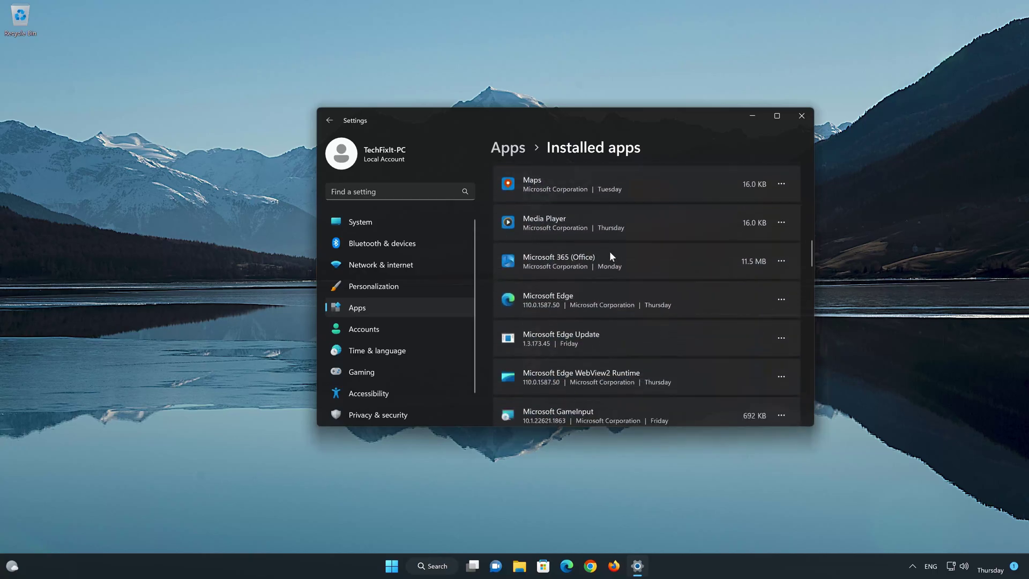
{"action": "scroll", "coordinate": [611, 255], "scroll_direction": "down", "scroll_amount": 10}
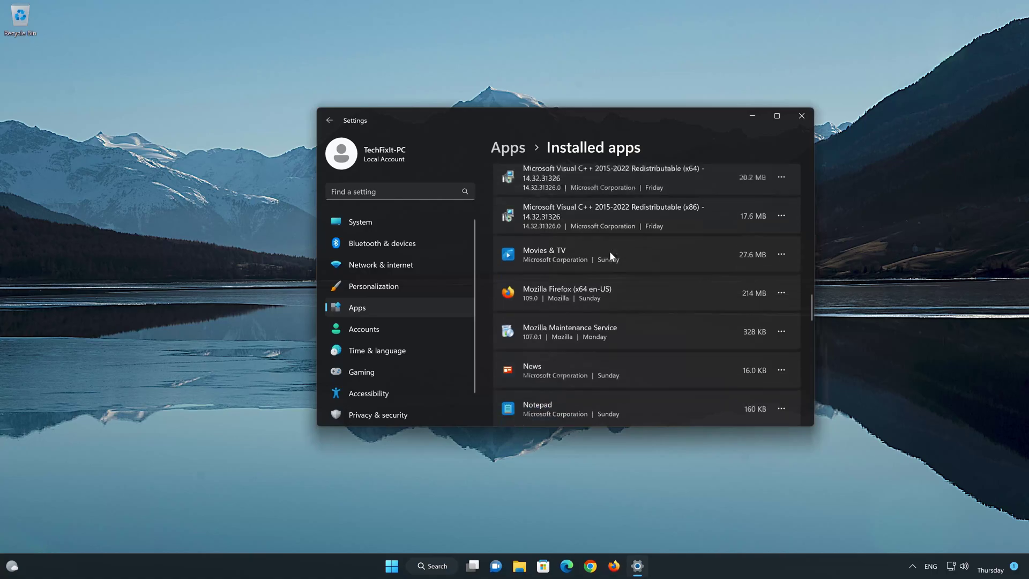
{"action": "scroll", "coordinate": [610, 250], "scroll_direction": "down", "scroll_amount": 2}
{"action": "scroll", "coordinate": [609, 255], "scroll_direction": "down", "scroll_amount": 2}
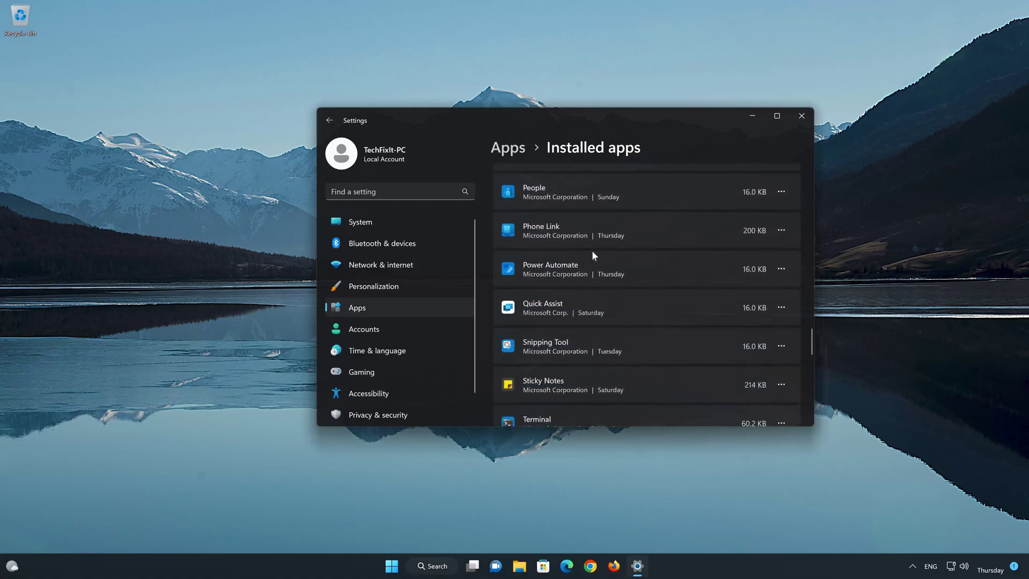
Step: Open Phone Link's Advanced options and run Repair until its checkmark appears
{"action": "left_click", "coordinate": [782, 229]}
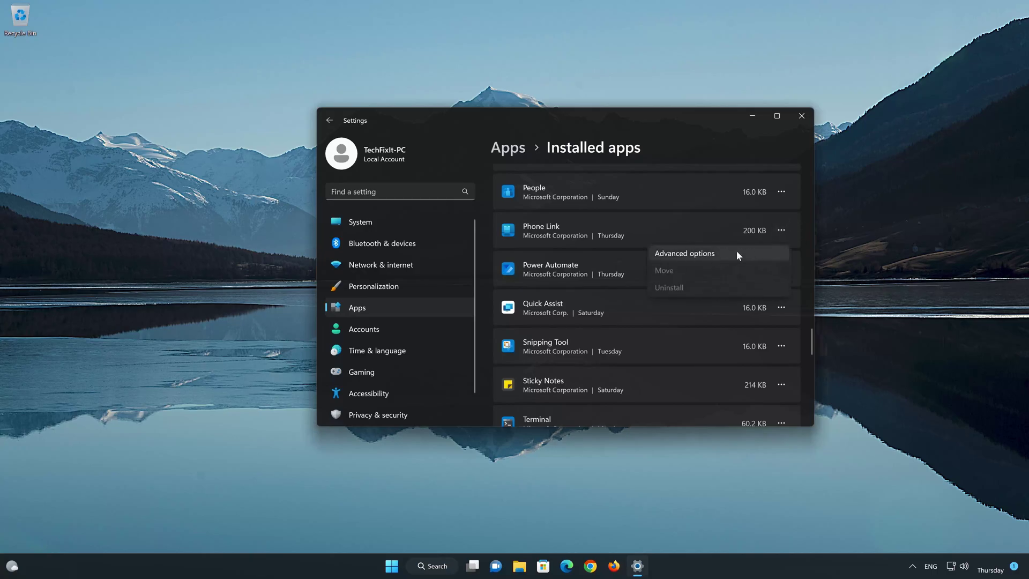
{"action": "left_click", "coordinate": [690, 254]}
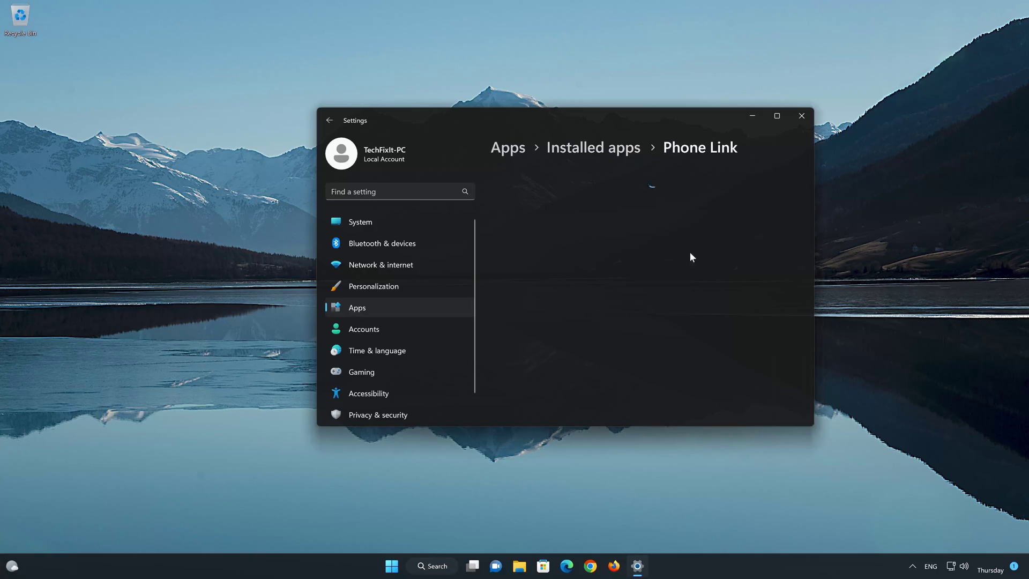
{"action": "scroll", "coordinate": [691, 257], "scroll_direction": "down", "scroll_amount": 1}
{"action": "scroll", "coordinate": [690, 256], "scroll_direction": "down", "scroll_amount": 6}
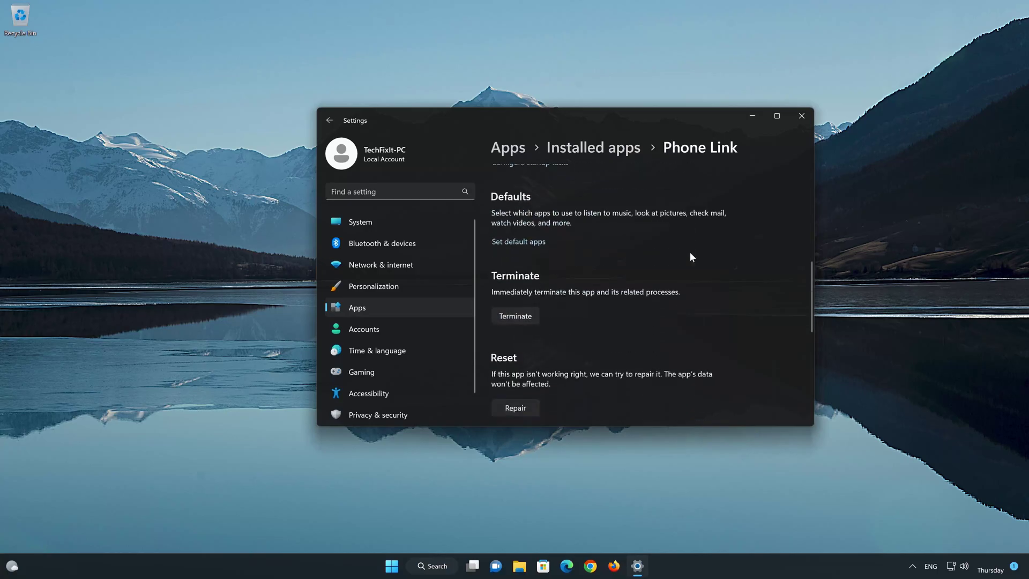
{"action": "scroll", "coordinate": [690, 256], "scroll_direction": "down", "scroll_amount": 2}
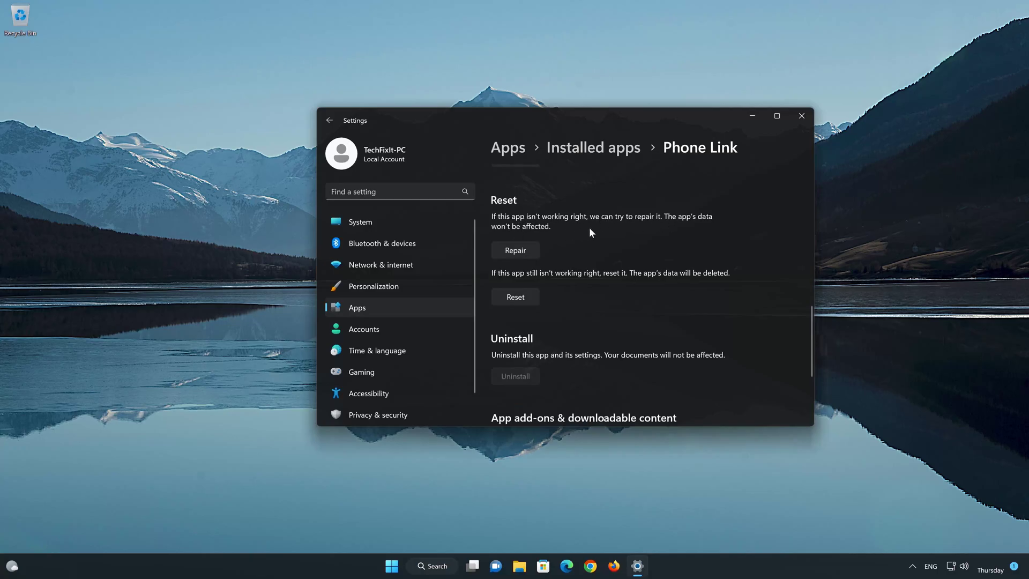
{"action": "left_click", "coordinate": [517, 256]}
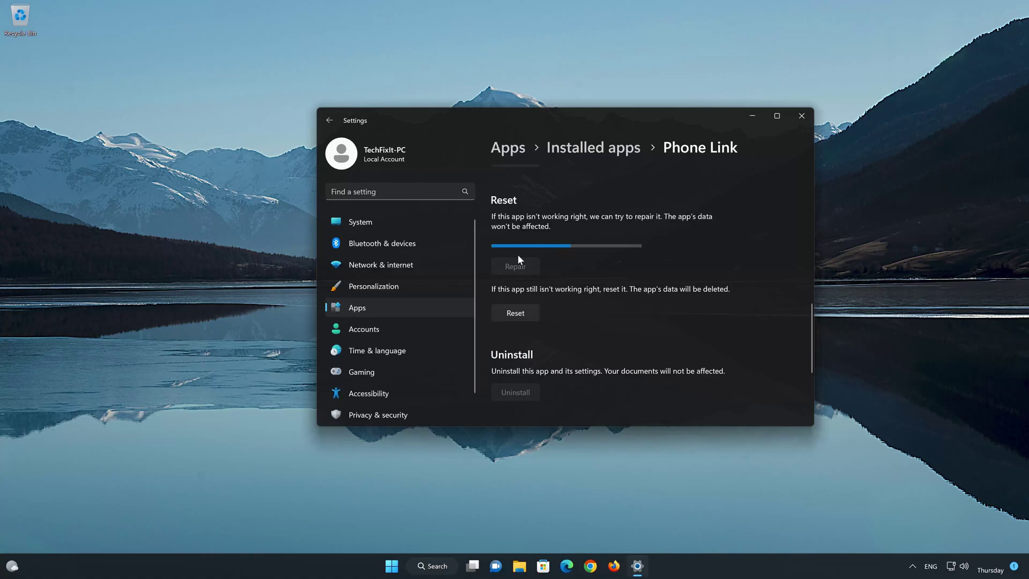
{"action": "scroll", "coordinate": [509, 317], "scroll_direction": "up", "scroll_amount": 2}
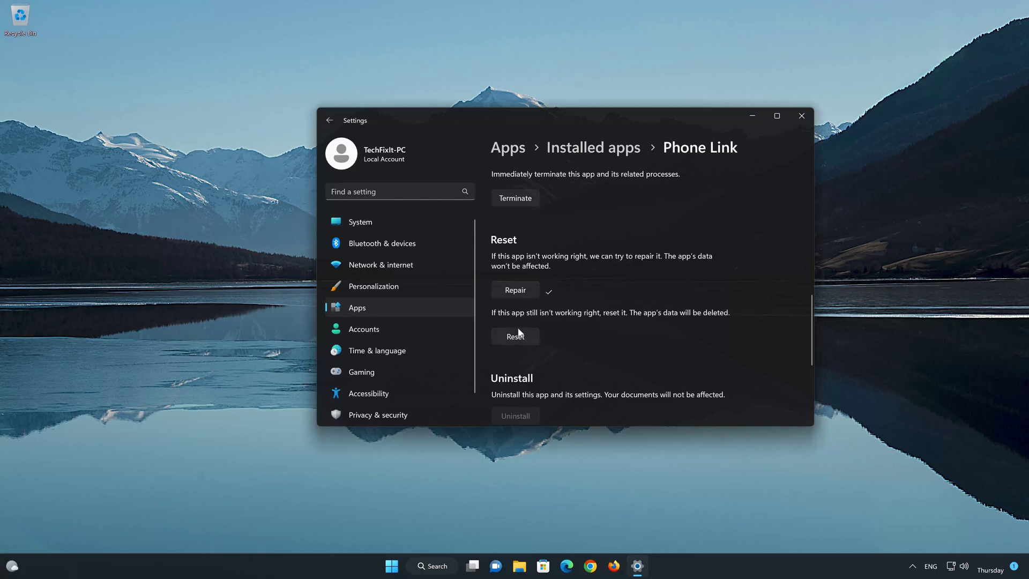
Step: Reset Phone Link, confirming deletion of its data, then close the Settings window
{"action": "left_click", "coordinate": [523, 343]}
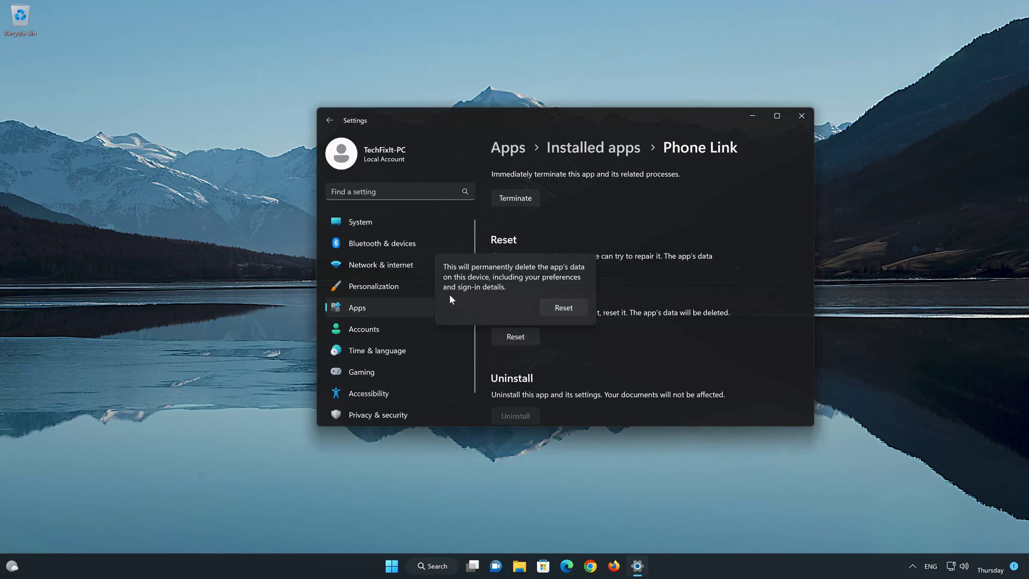
{"action": "left_click", "coordinate": [572, 306]}
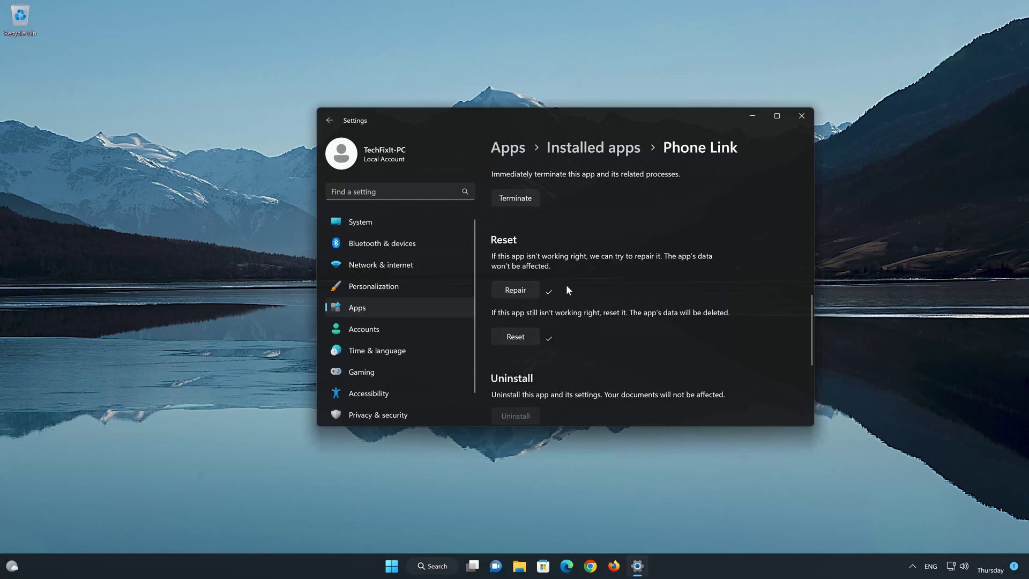
{"action": "scroll", "coordinate": [567, 290], "scroll_direction": "up", "scroll_amount": 2}
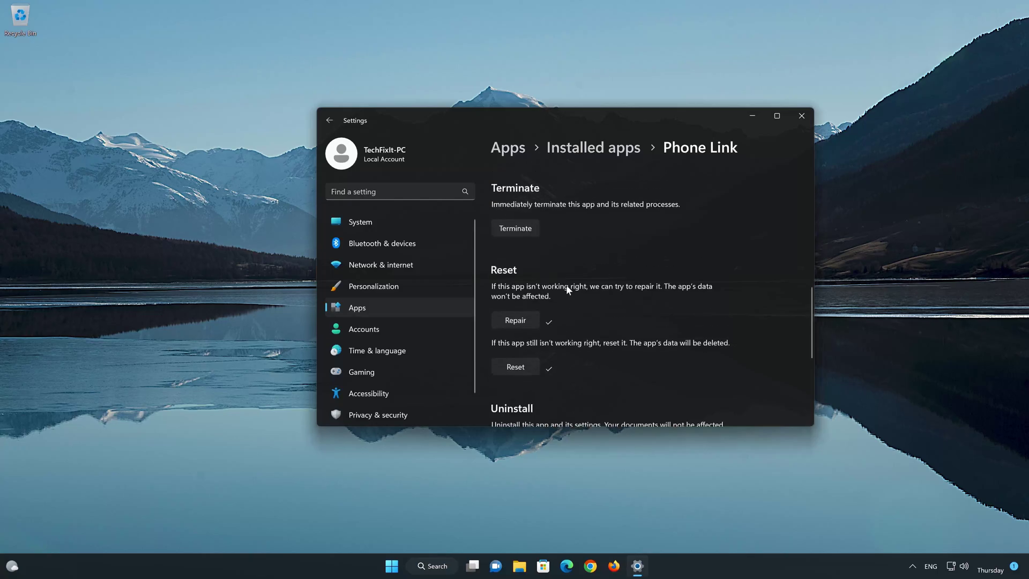
{"action": "scroll", "coordinate": [567, 290], "scroll_direction": "down", "scroll_amount": 3}
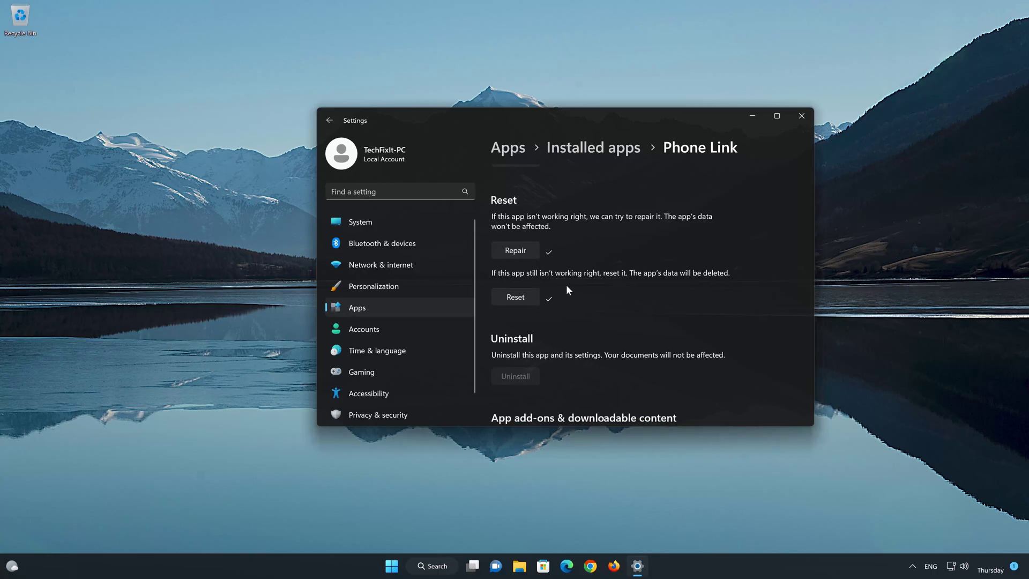
{"action": "scroll", "coordinate": [566, 285], "scroll_direction": "down", "scroll_amount": 3}
{"action": "left_click", "coordinate": [807, 114]}
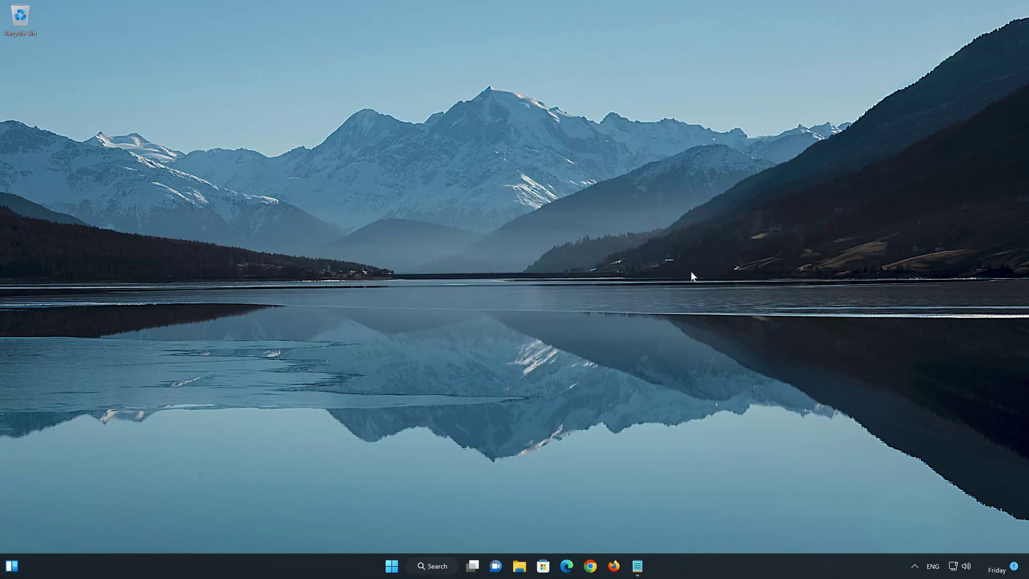
Step: Launch Windows PowerShell as administrator from Start search, approve the UAC prompt, and centre its window
{"action": "left_click", "coordinate": [393, 567]}
{"action": "type", "text": "po"}
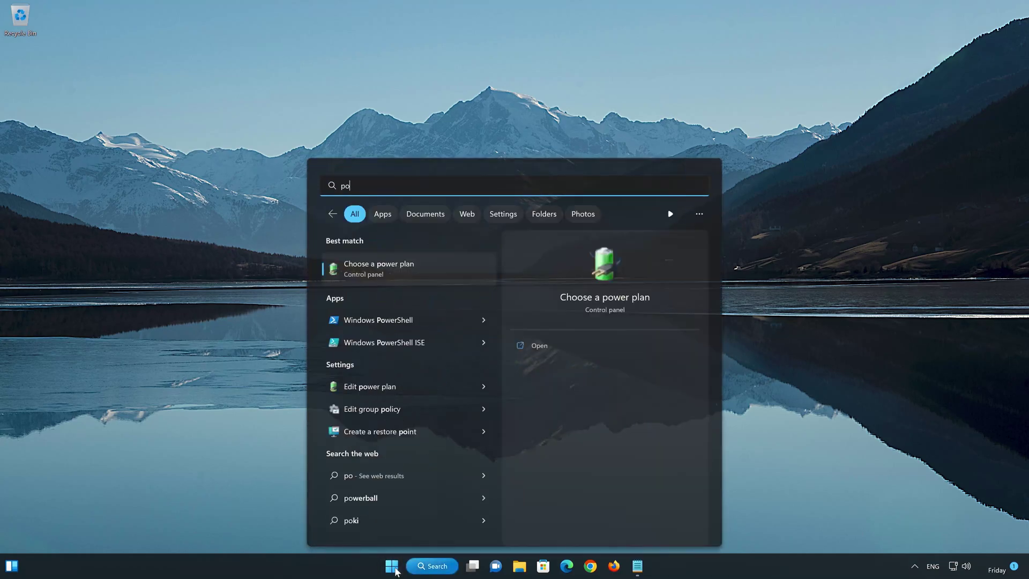
{"action": "type", "text": "wershell"}
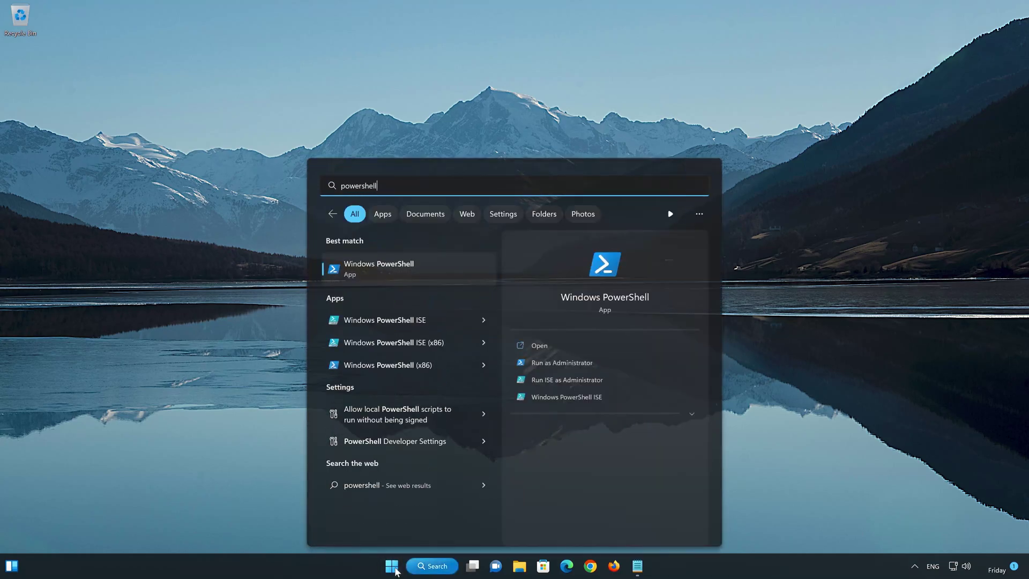
{"action": "left_click", "coordinate": [576, 362]}
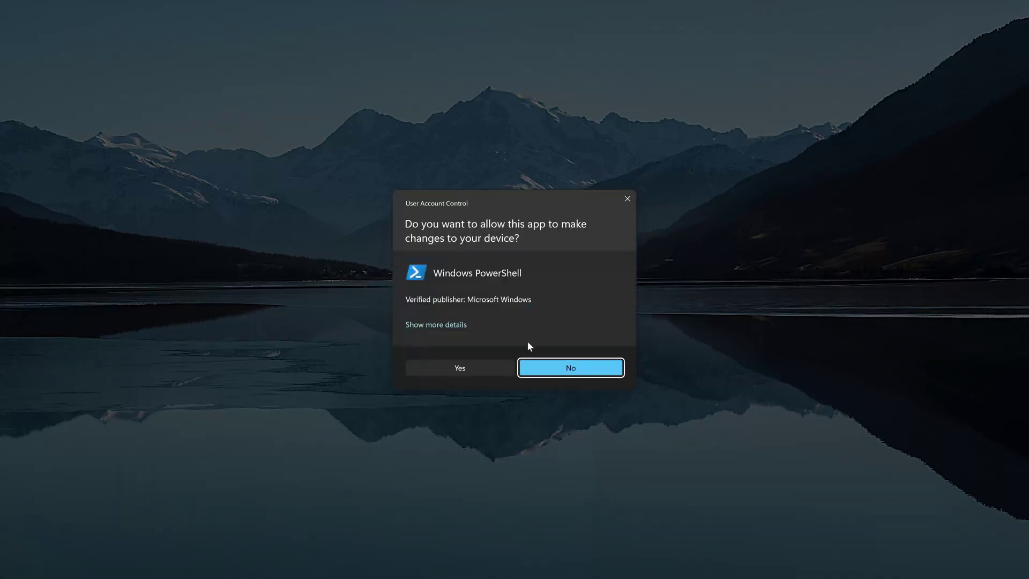
{"action": "left_click", "coordinate": [456, 370]}
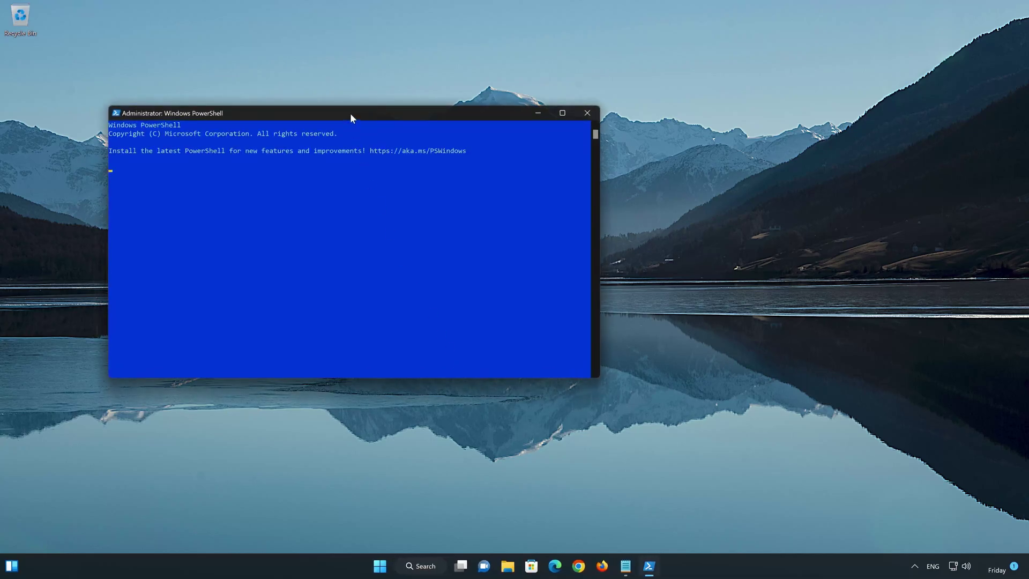
{"action": "left_click_drag", "start_coordinate": [349, 114], "coordinate": [515, 152]}
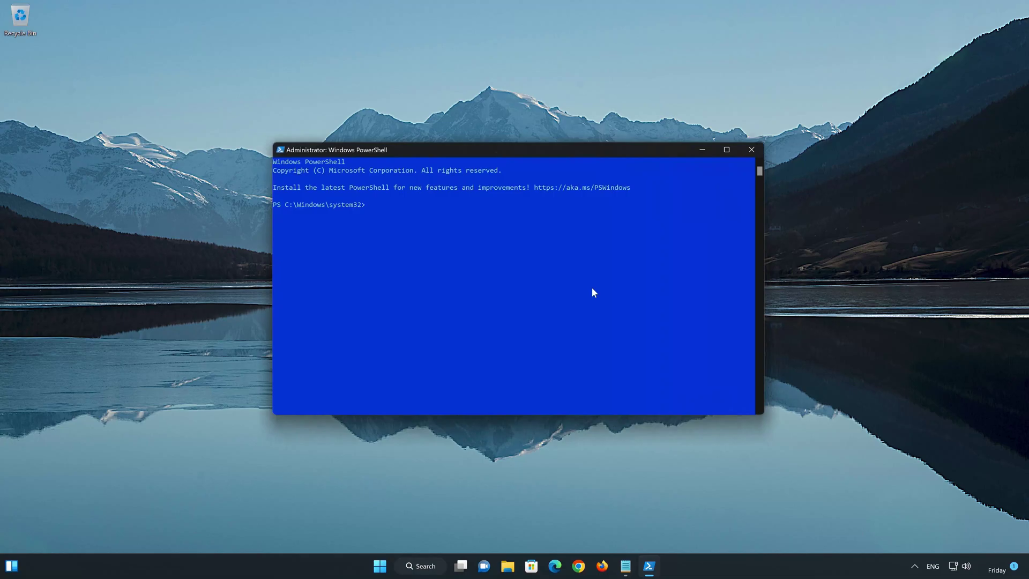
Step: Copy 'Get-AppxPackage Microsoft.YourPhone -AllUsers | Remove-AppxPackage' from Notepad, then minimise Notepad
{"action": "left_click", "coordinate": [625, 566]}
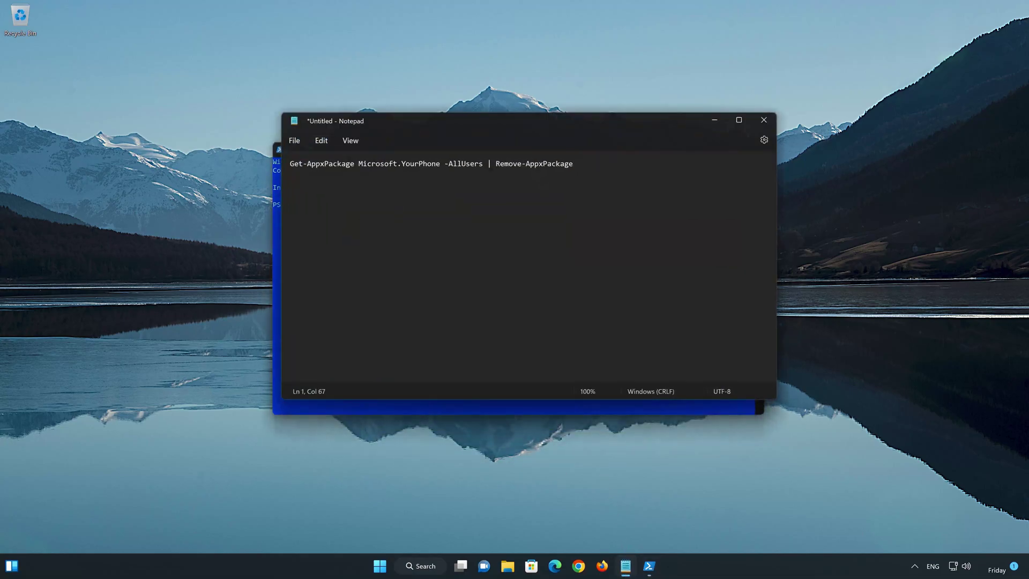
{"action": "mouse_move", "coordinate": [573, 163]}
{"action": "left_mouse_down"}
{"action": "mouse_move", "coordinate": [294, 164]}
{"action": "mouse_move", "coordinate": [566, 169]}
{"action": "left_mouse_up"}
{"action": "right_click", "coordinate": [554, 164]}
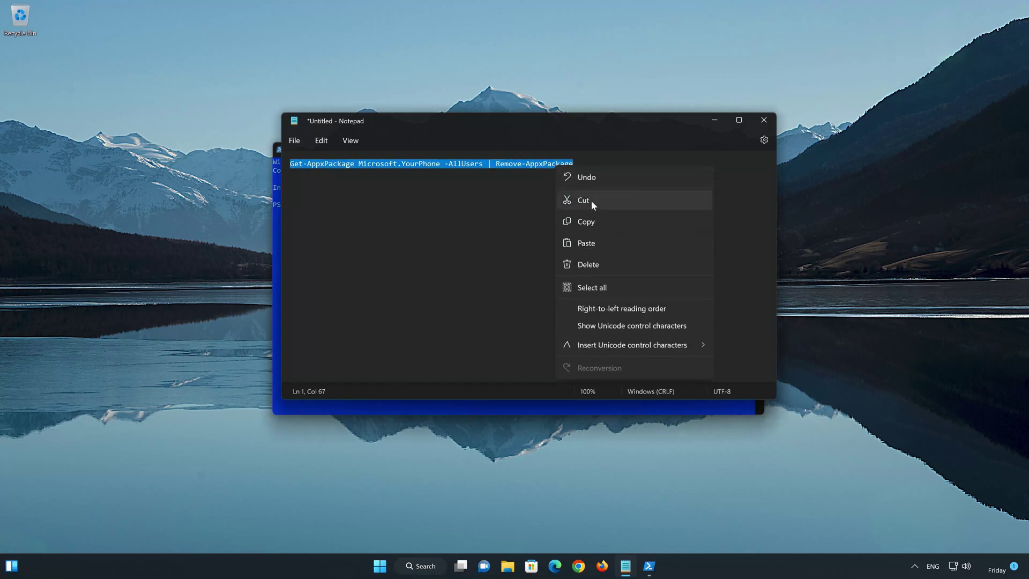
{"action": "left_click", "coordinate": [593, 218]}
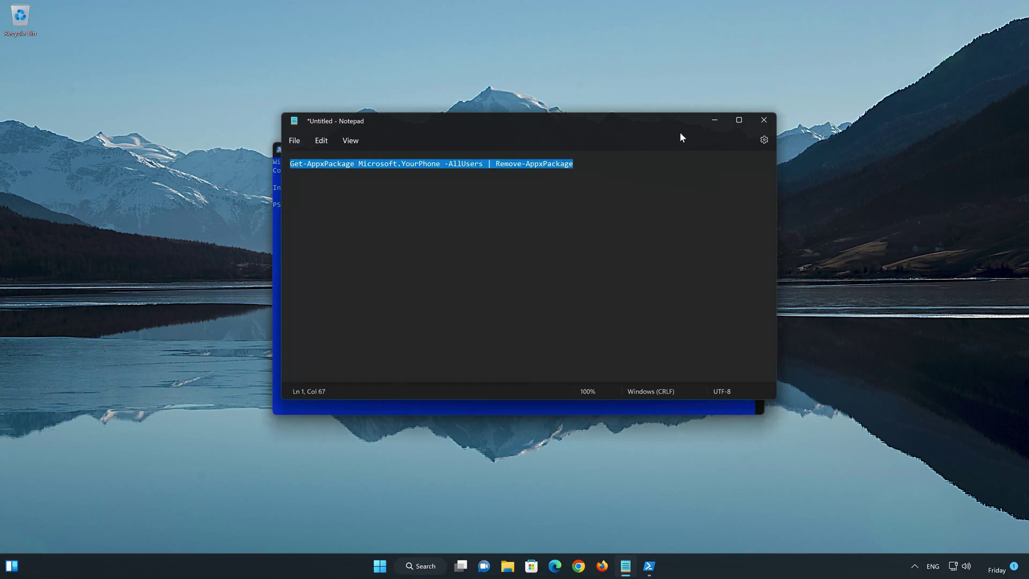
{"action": "left_click", "coordinate": [713, 121]}
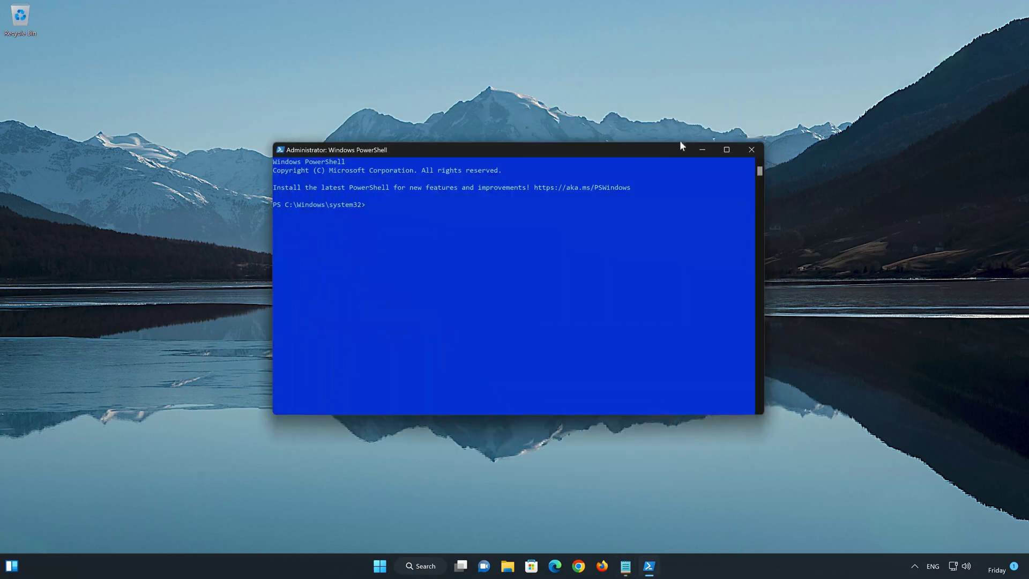
Step: Paste and run the Microsoft.YourPhone removal command in PowerShell, then end the session with exit
{"action": "right_click", "coordinate": [420, 227]}
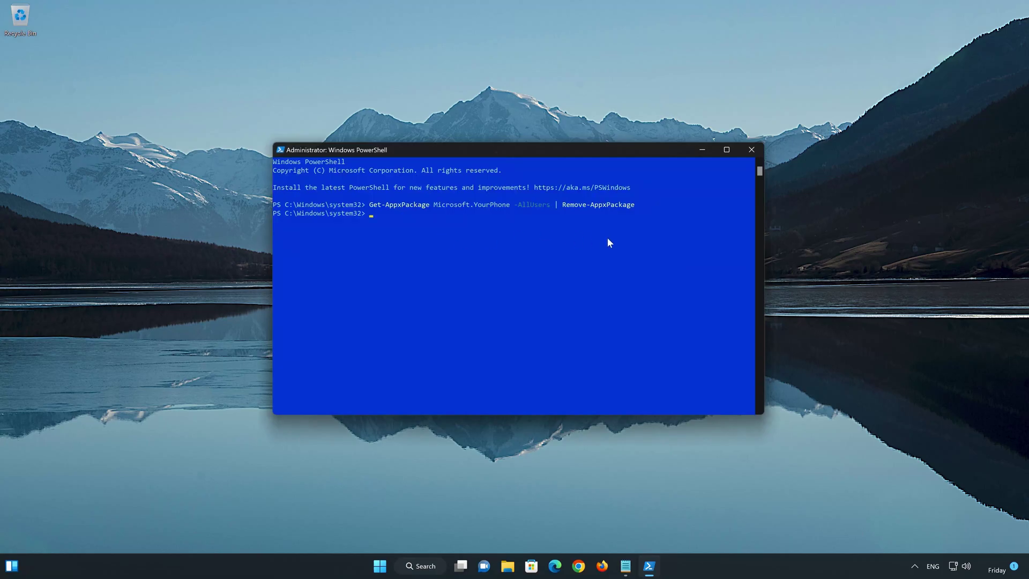
{"action": "type", "text": "exit"}
{"action": "key", "text": "Return"}
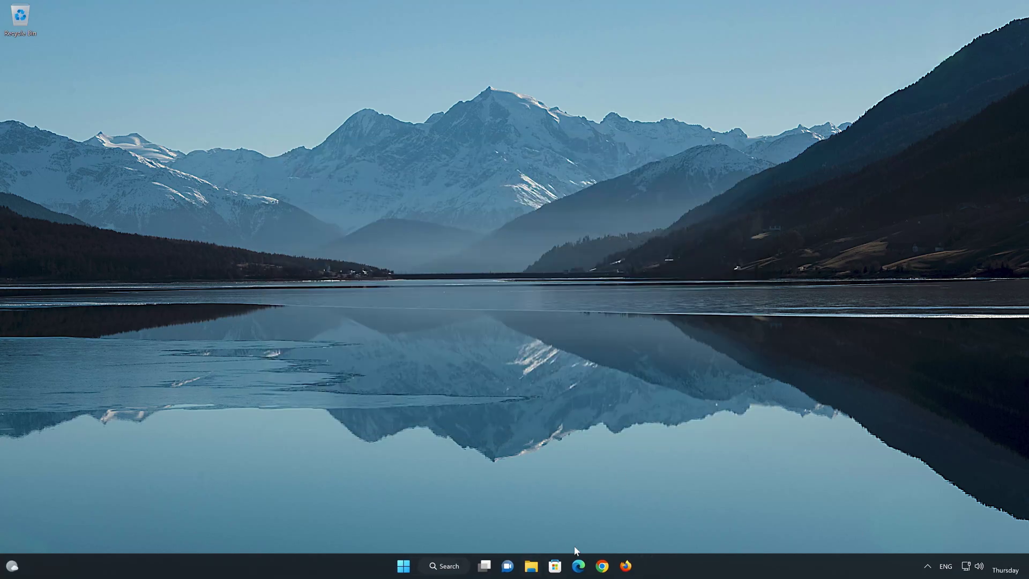
Step: Search Microsoft Store for 'phone link' and open the Phone Link app page
{"action": "left_click", "coordinate": [555, 569]}
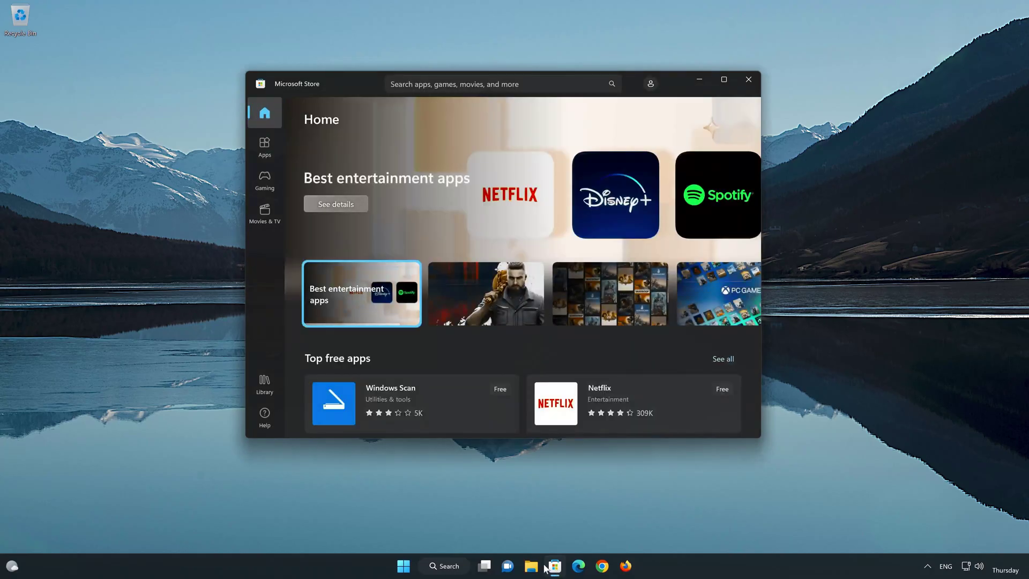
{"action": "left_click", "coordinate": [504, 85]}
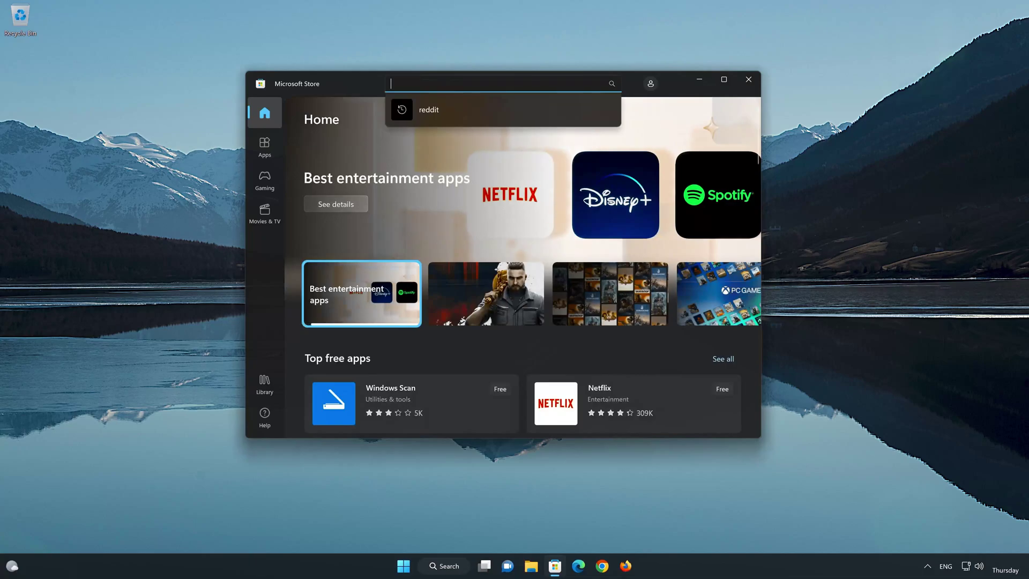
{"action": "type", "text": "phone link"}
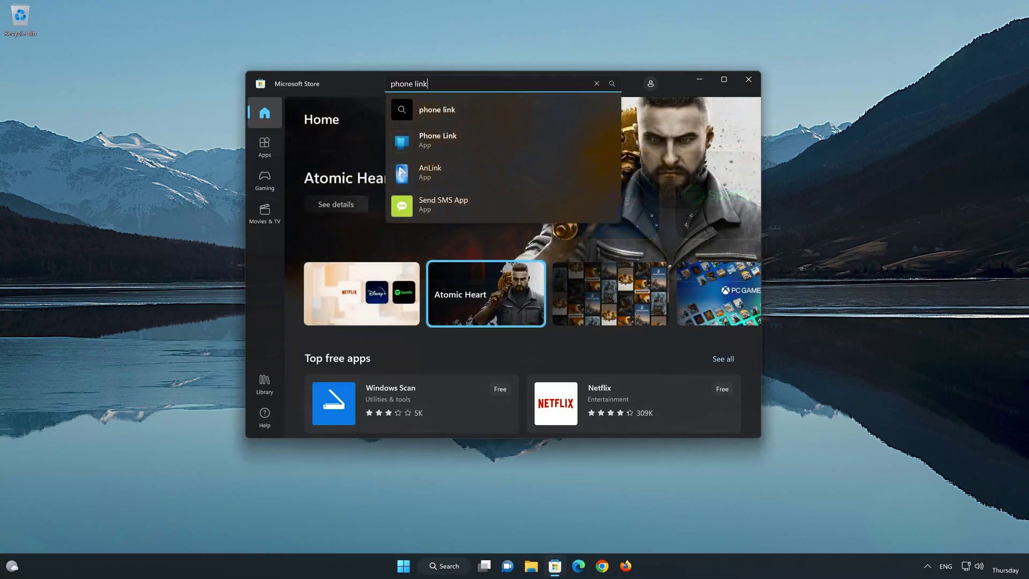
{"action": "left_click", "coordinate": [462, 144]}
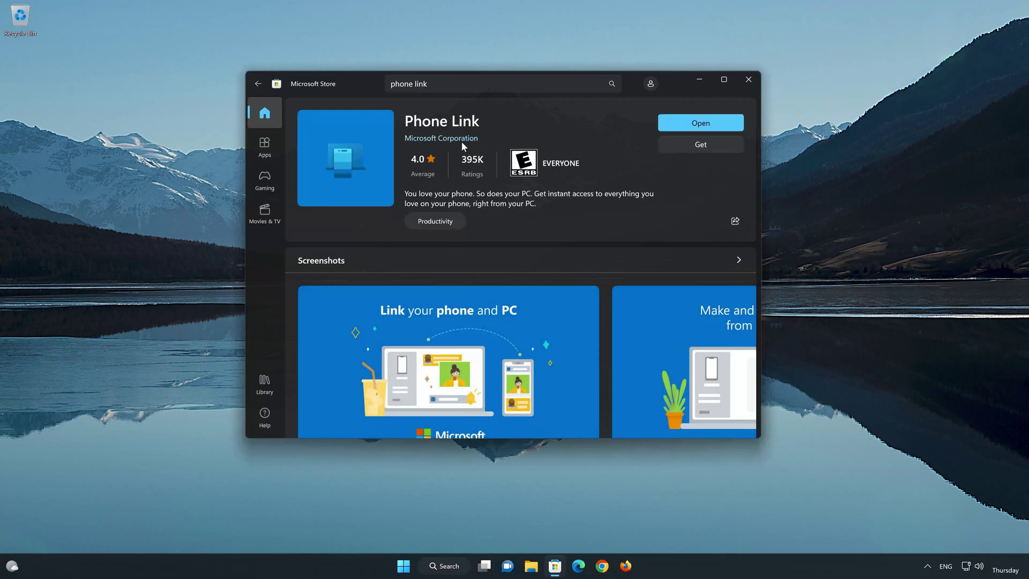
Step: Open Phone Link from its Store page, centre its window, and let the update install
{"action": "left_click", "coordinate": [692, 126]}
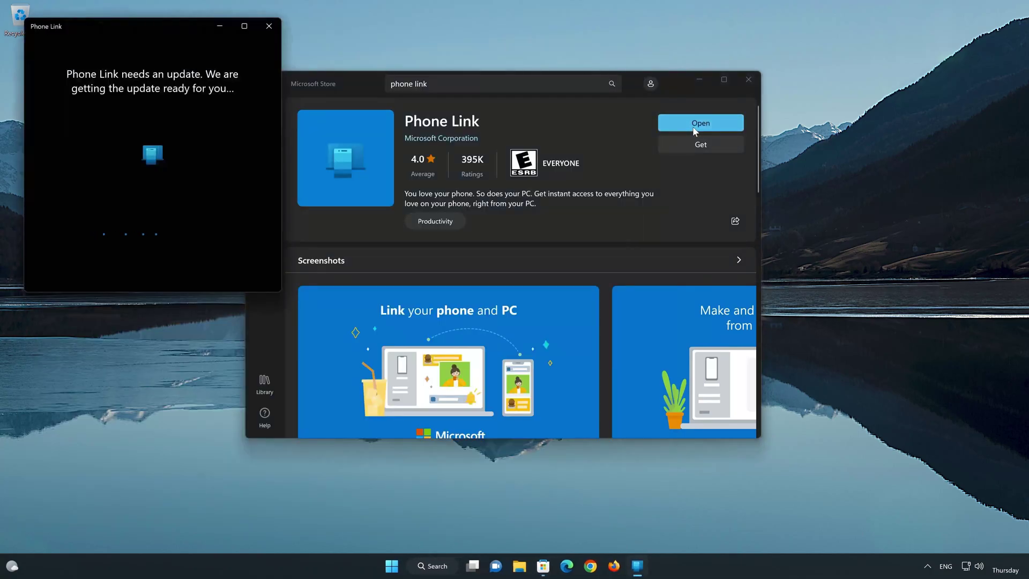
{"action": "left_click_drag", "start_coordinate": [178, 25], "coordinate": [599, 145]}
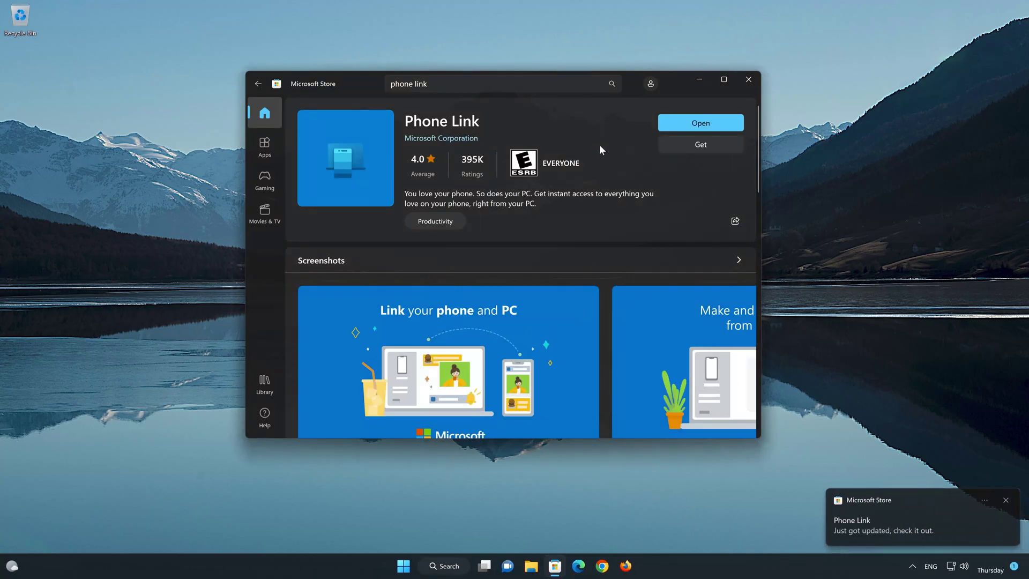
Step: Open the updated Phone Link and advance its setup to the Sign in with Microsoft step
{"action": "left_click", "coordinate": [706, 124]}
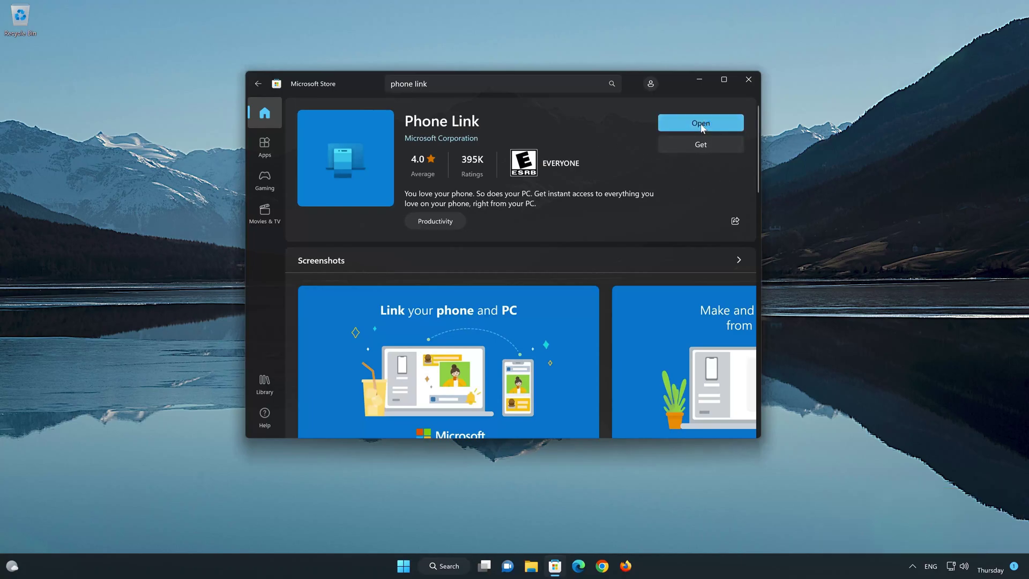
{"action": "left_click", "coordinate": [701, 125]}
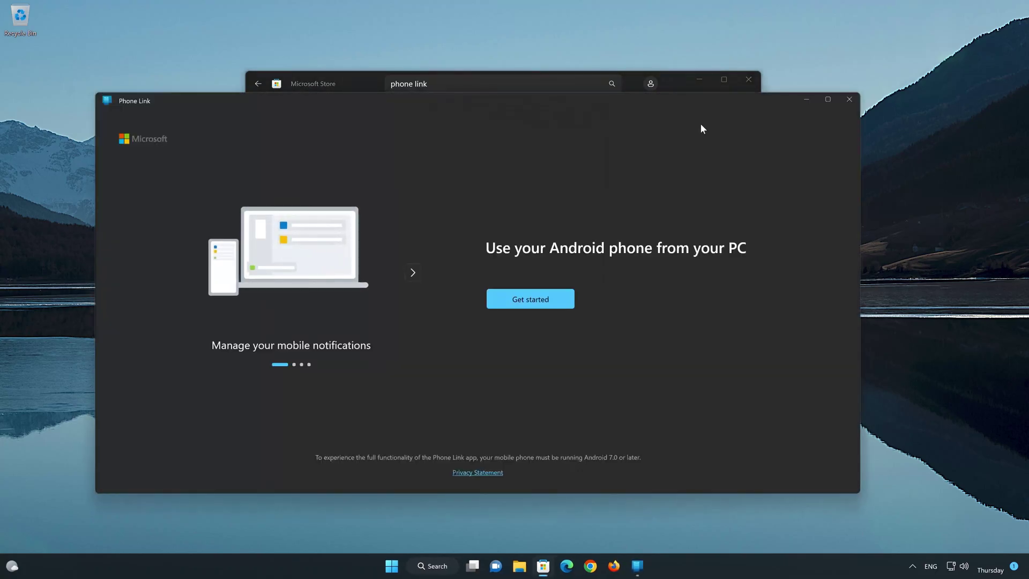
{"action": "left_click", "coordinate": [537, 300]}
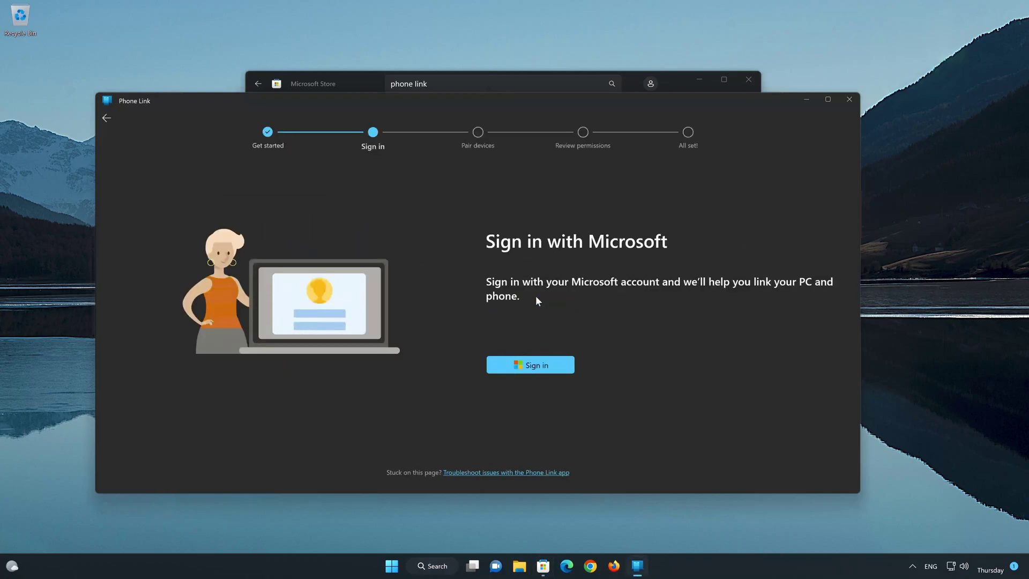
{"action": "left_click", "coordinate": [522, 372]}
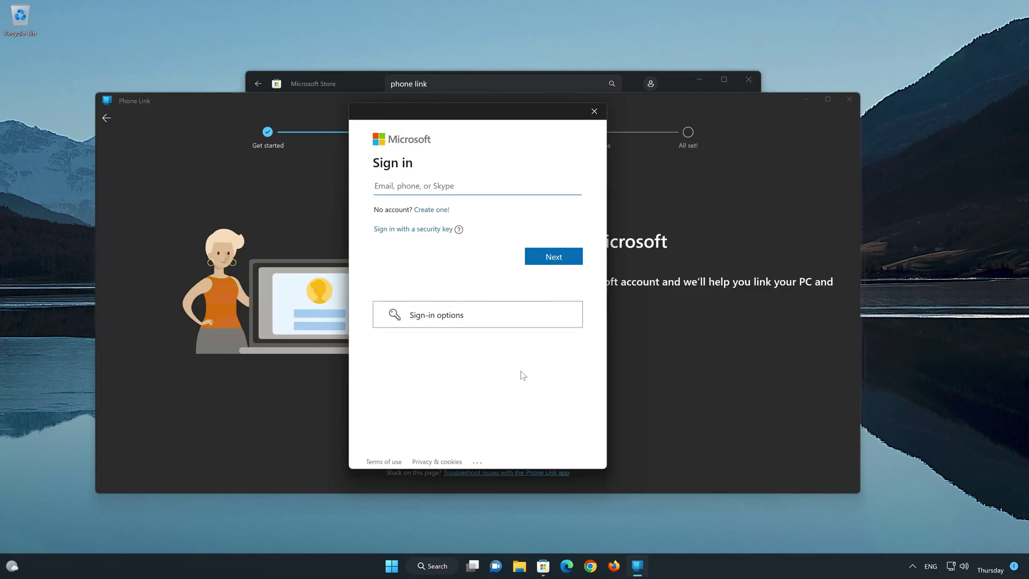
Step: Cancel sign-in, close Phone Link, and browse its Store screenshots to image 2 of 7
{"action": "left_click", "coordinate": [594, 111]}
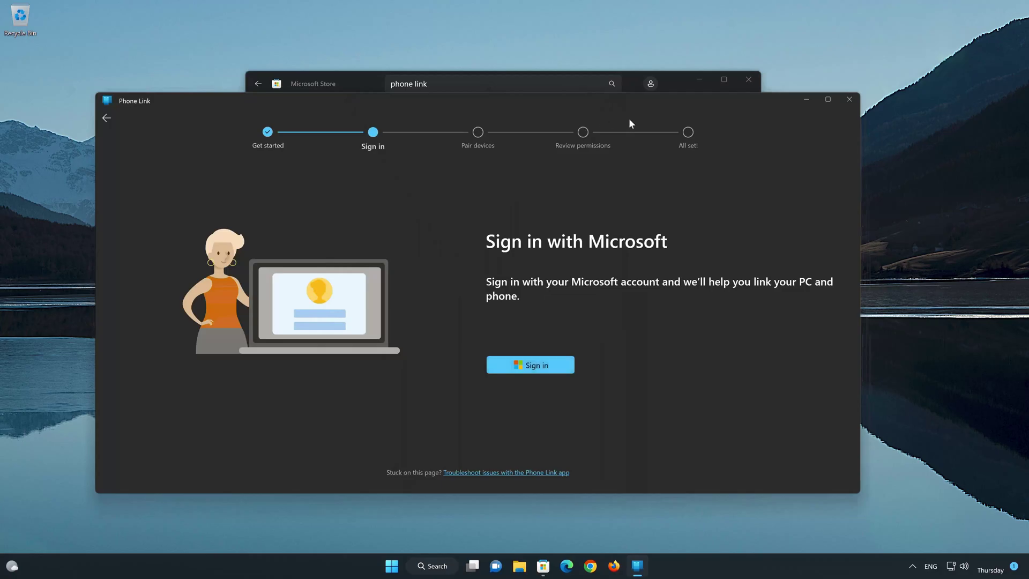
{"action": "left_click", "coordinate": [846, 100]}
{"action": "left_click", "coordinate": [531, 311]}
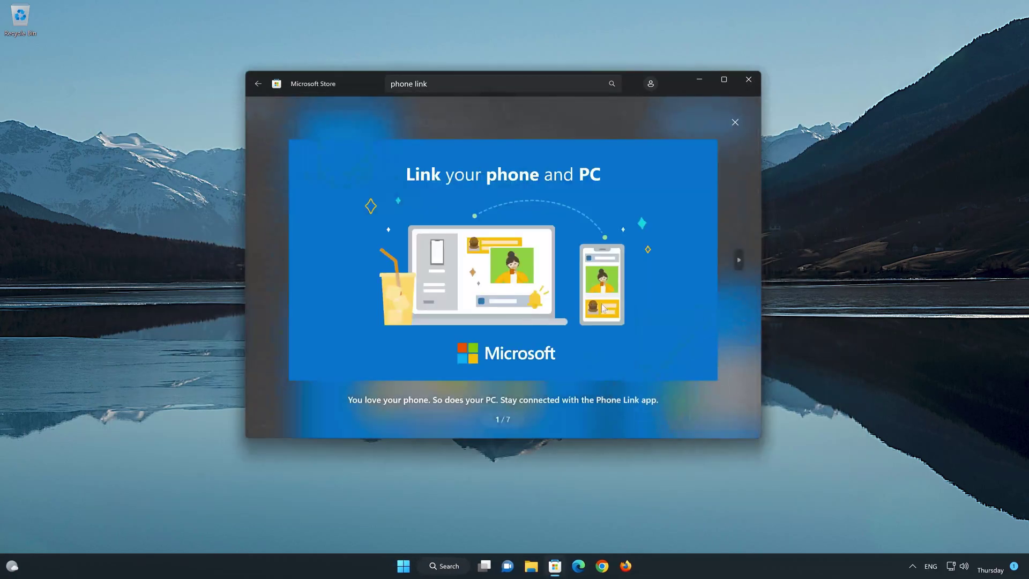
{"action": "left_click", "coordinate": [739, 261]}
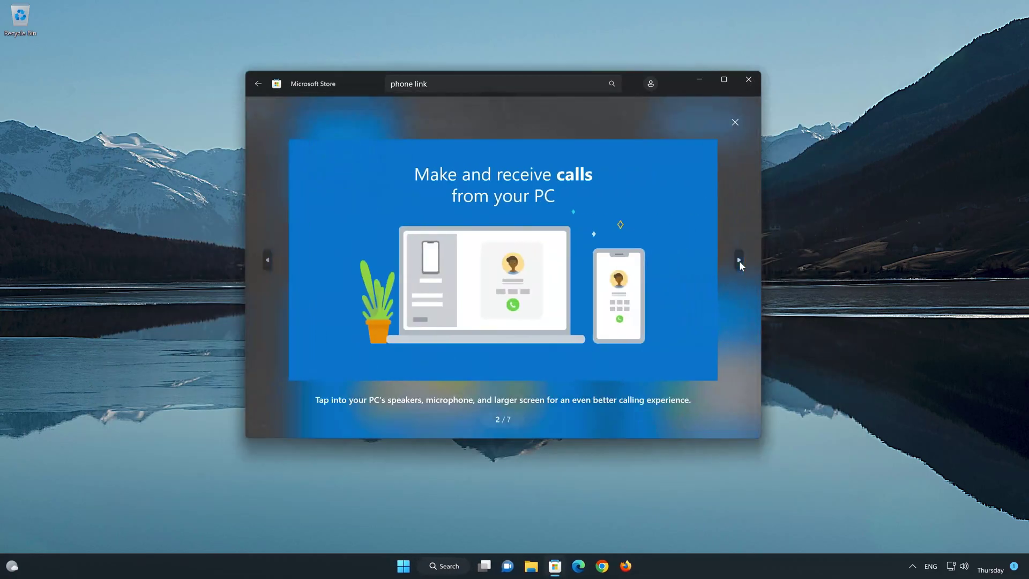